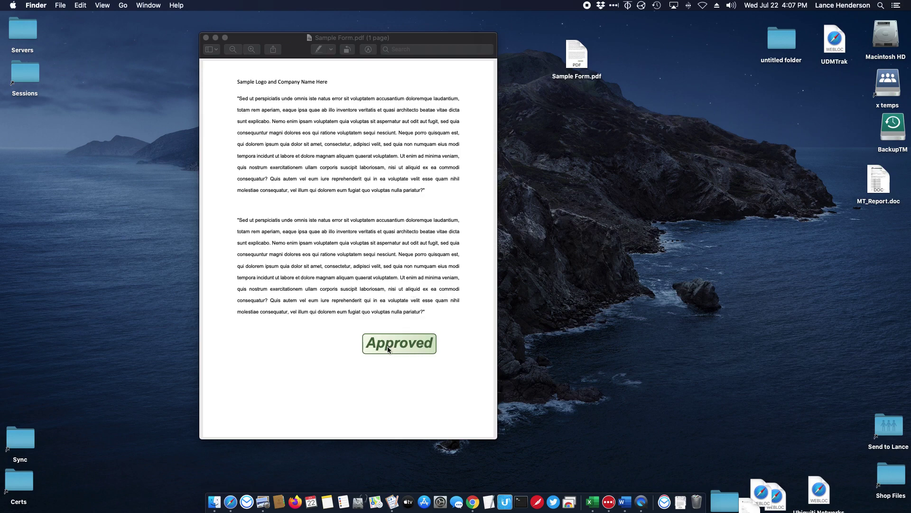
# Bring the Sample Form PDF window forward, select and clear some second-paragraph text, then open File
pyautogui.click(353, 339)
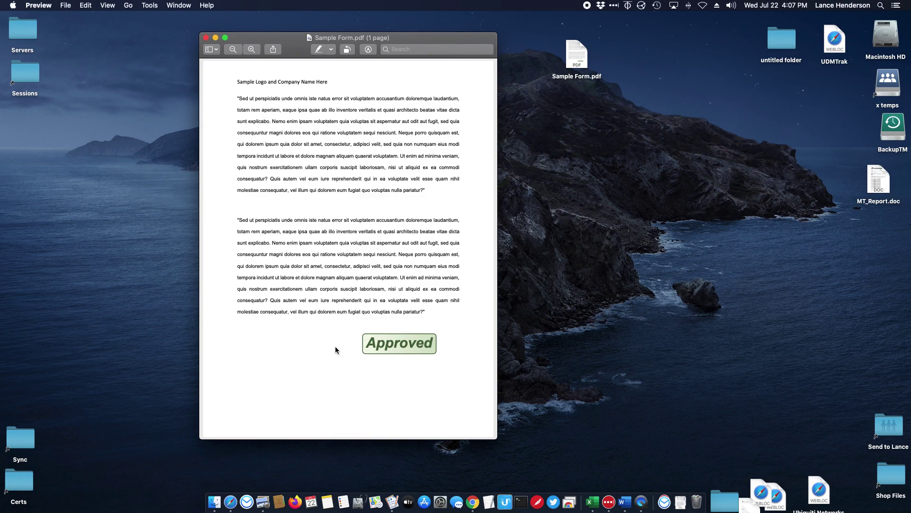
pyautogui.moveTo(401, 300); pyautogui.dragTo(388, 277)
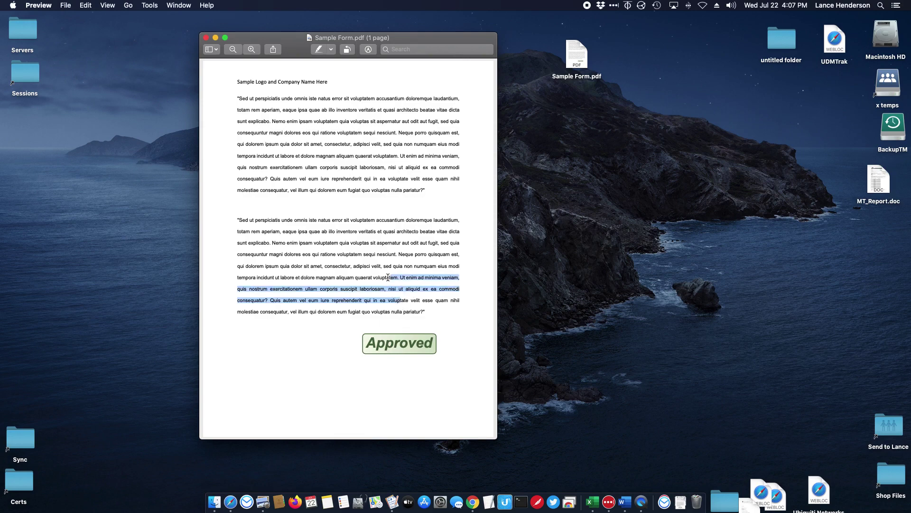
pyautogui.click(389, 278)
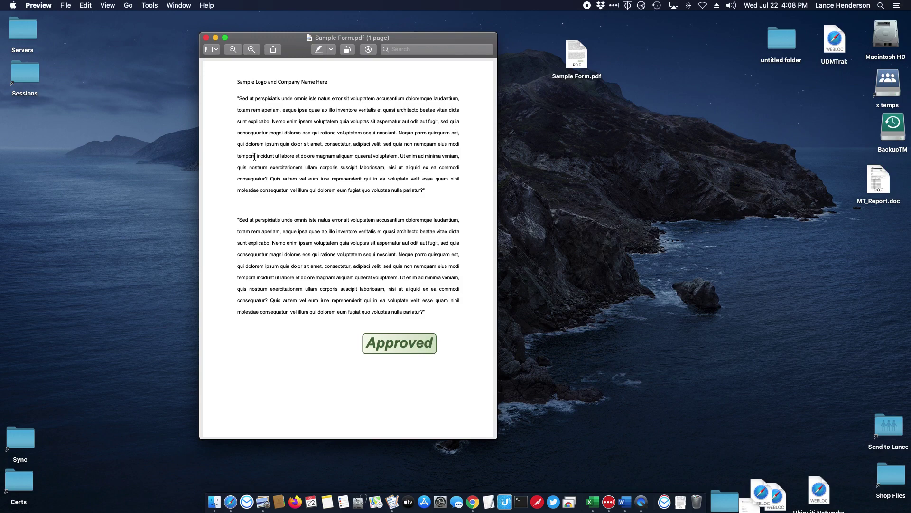
pyautogui.click(65, 6)
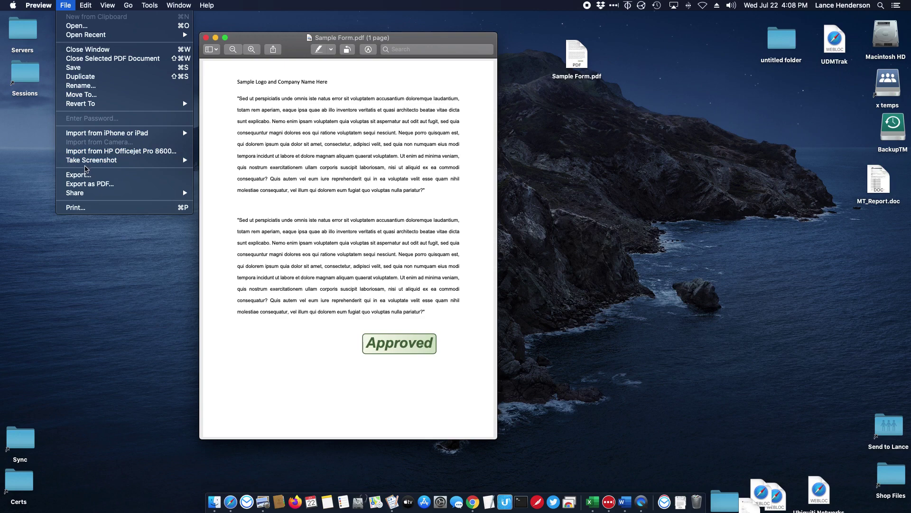
# Export Sample Form to the Desktop as a PNG image at 150 pixels/inch
pyautogui.click(94, 175)
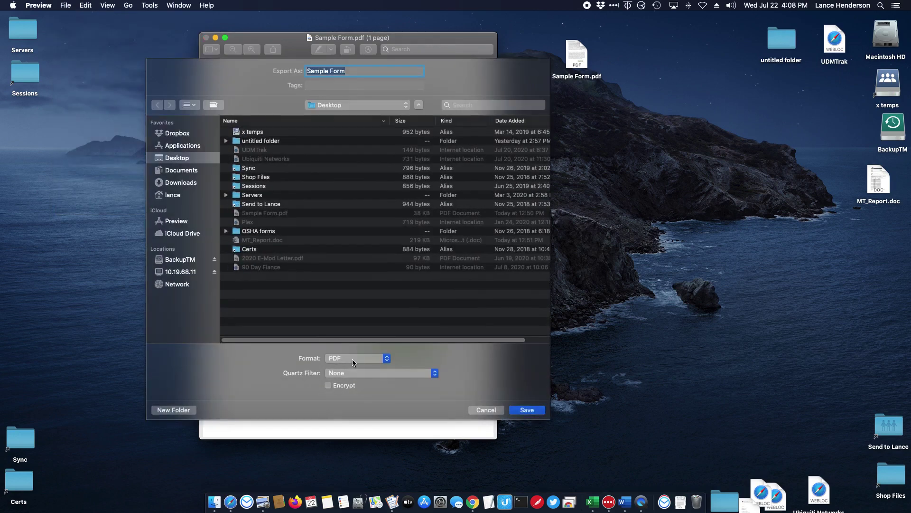
pyautogui.click(353, 359)
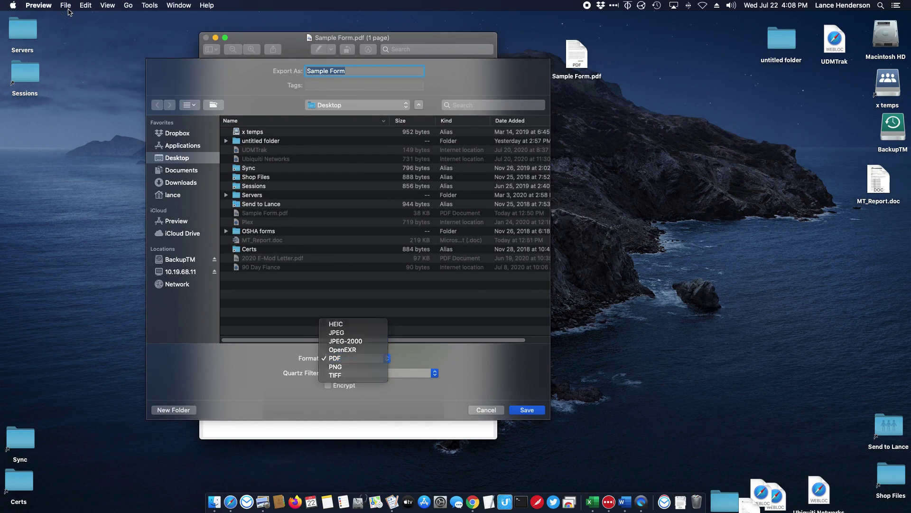
pyautogui.click(66, 6)
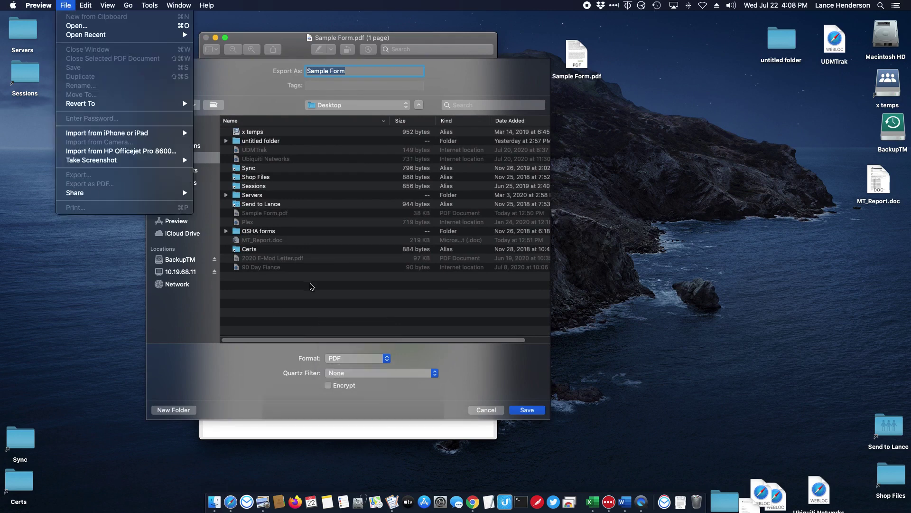
pyautogui.click(311, 284)
pyautogui.click(371, 364)
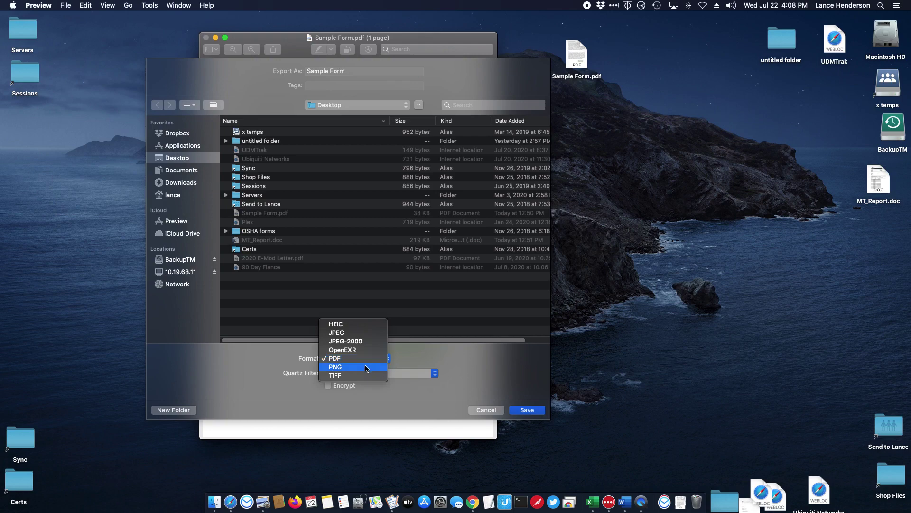
pyautogui.click(367, 368)
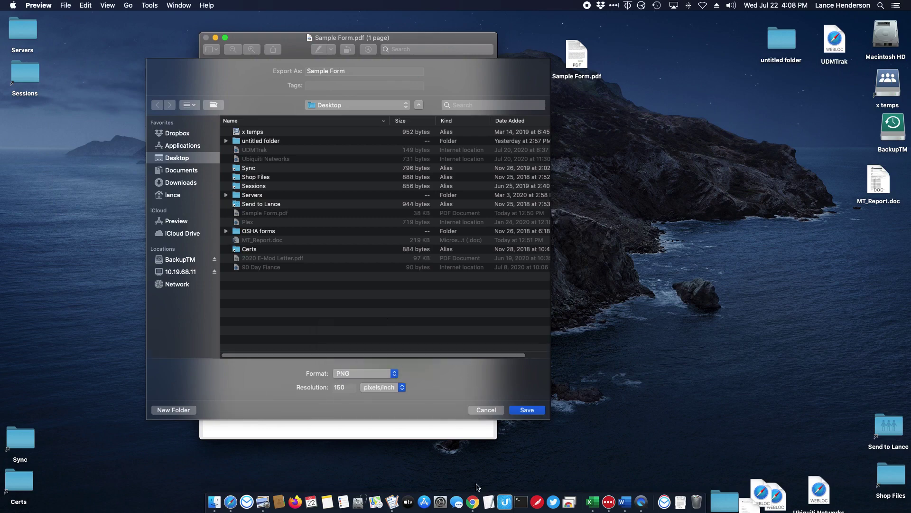
pyautogui.click(527, 411)
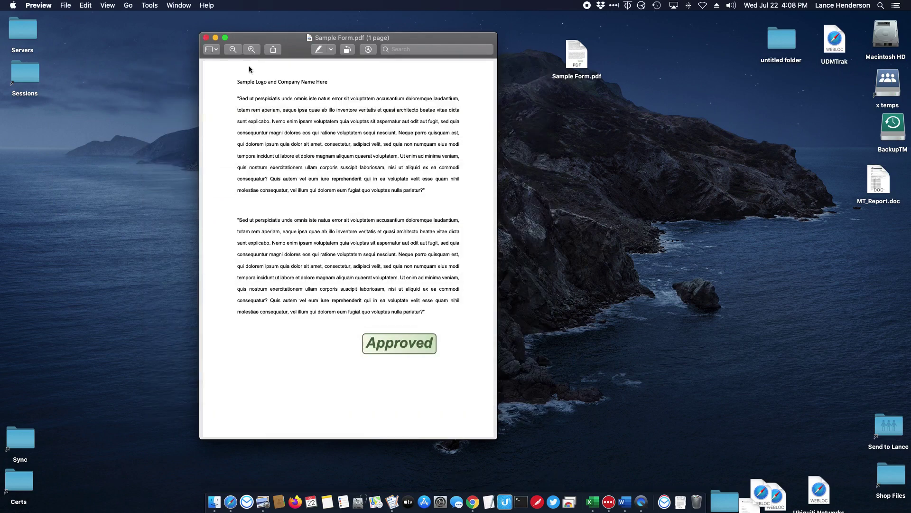
# Close the PDF, open the exported Sample Form PNG, and show the Markup tools
pyautogui.moveTo(879, 241); pyautogui.dragTo(543, 151)
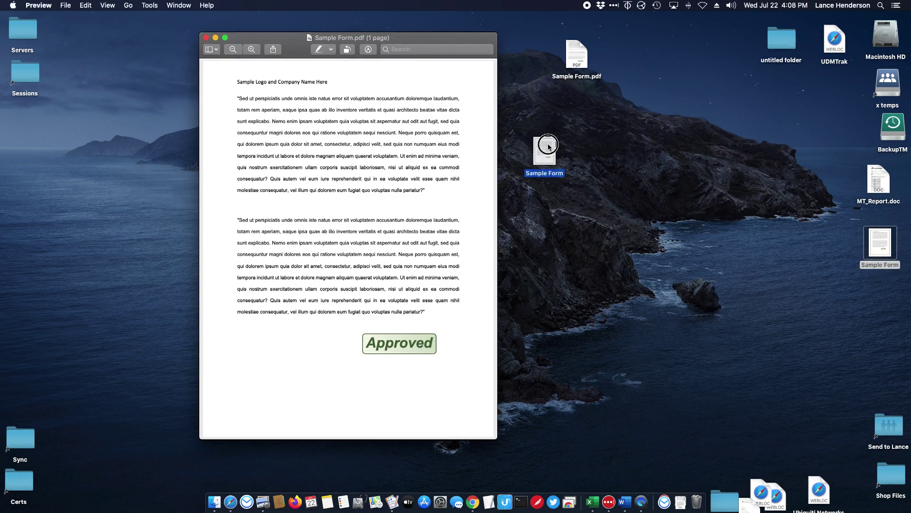
pyautogui.click(206, 38)
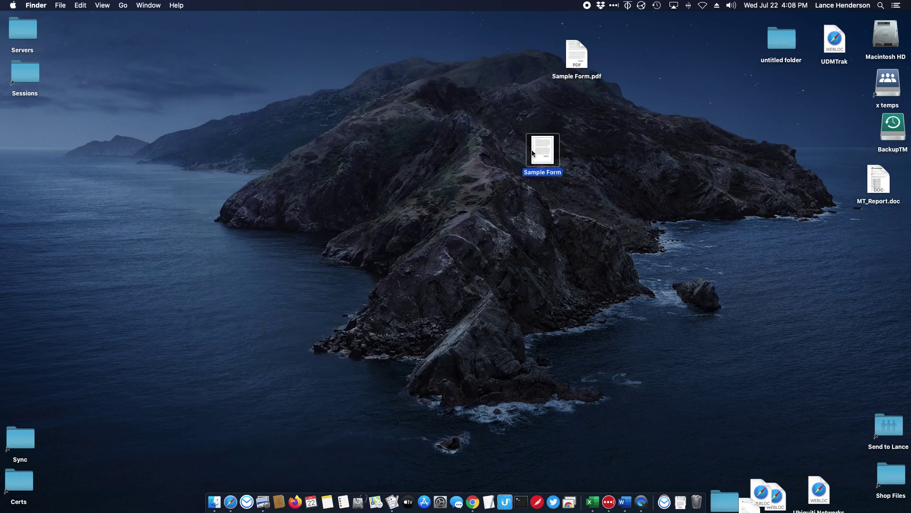
pyautogui.doubleClick(558, 149)
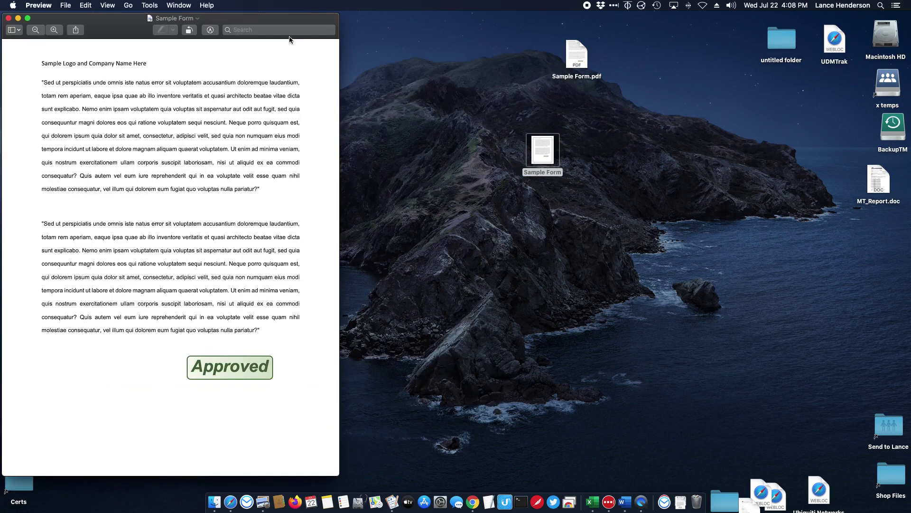
pyautogui.moveTo(258, 25); pyautogui.dragTo(415, 23)
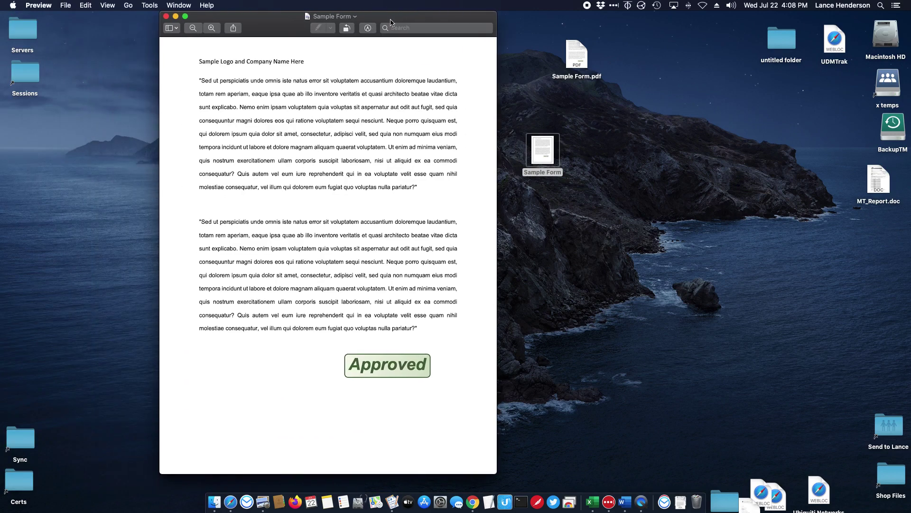
pyautogui.click(368, 29)
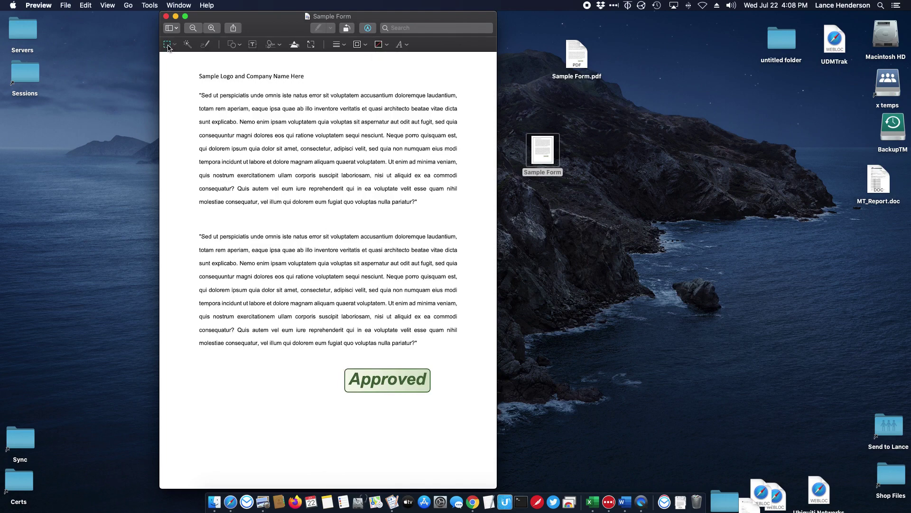
# Erase the Approved stamp to transparency and select the 'Company Name Here' heading words
pyautogui.moveTo(341, 367); pyautogui.dragTo(436, 394)
pyautogui.press('Delete')
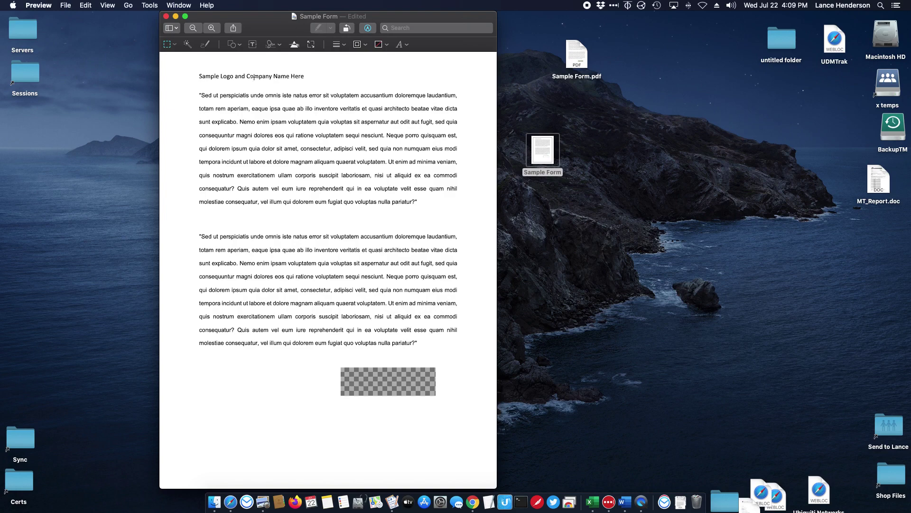
pyautogui.moveTo(246, 71); pyautogui.dragTo(310, 83)
# Erase the selected company name, then browse the text style, colour and shape options
pyautogui.press('Delete')
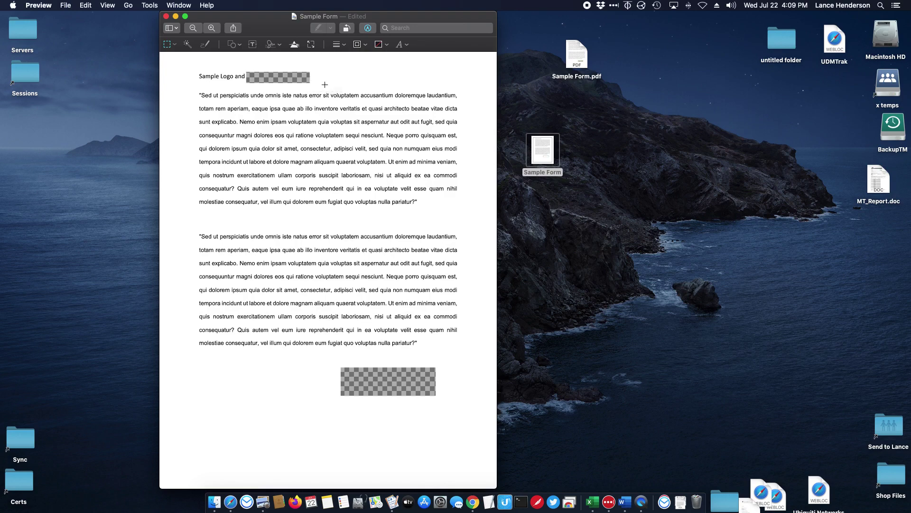
pyautogui.click(400, 45)
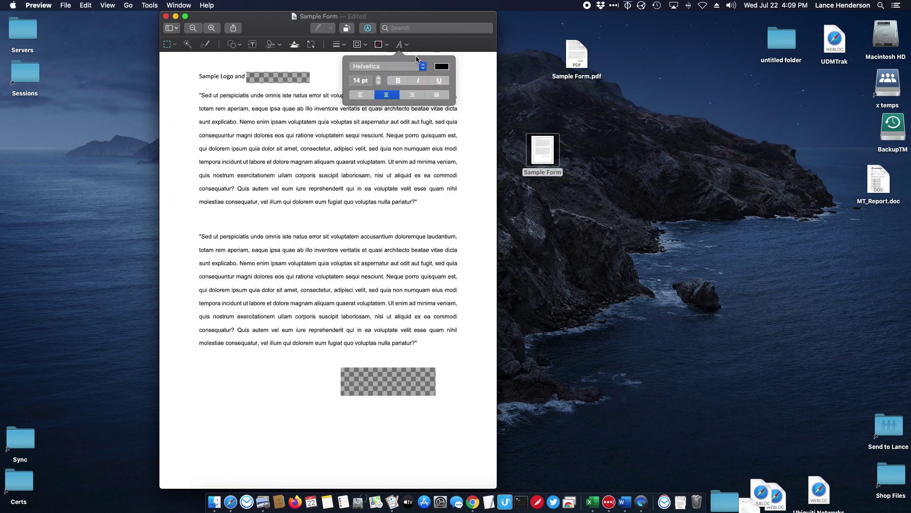
pyautogui.click(365, 45)
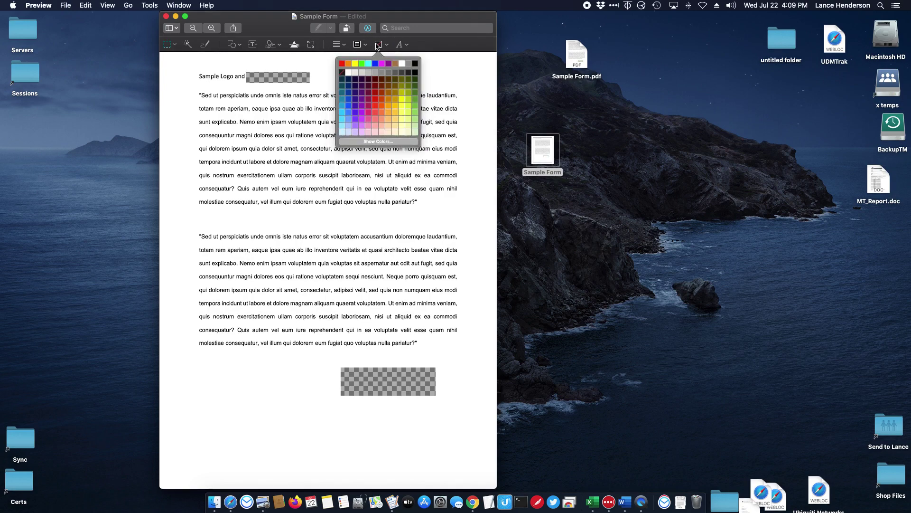
pyautogui.click(363, 45)
pyautogui.click(358, 46)
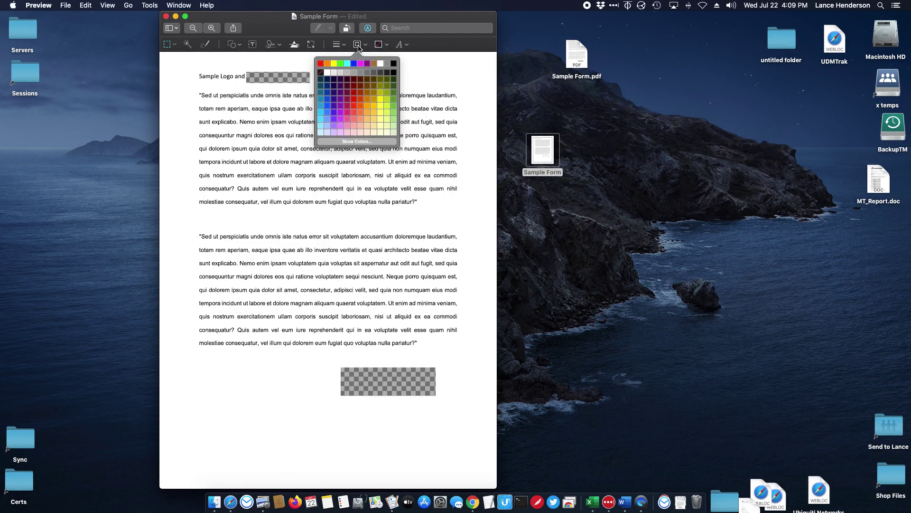
pyautogui.click(234, 44)
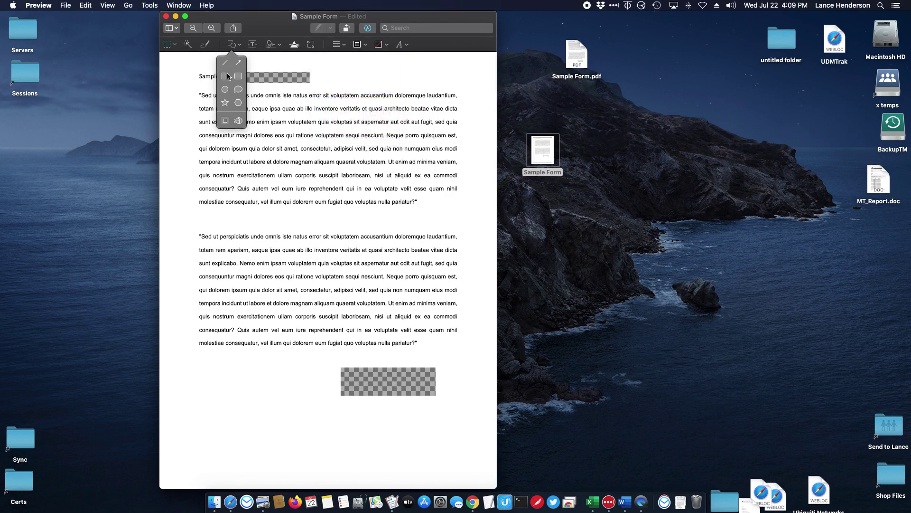
# Add a rectangle near the heading and give it a border colour and solid black fill
pyautogui.click(227, 79)
pyautogui.moveTo(294, 233); pyautogui.dragTo(334, 61)
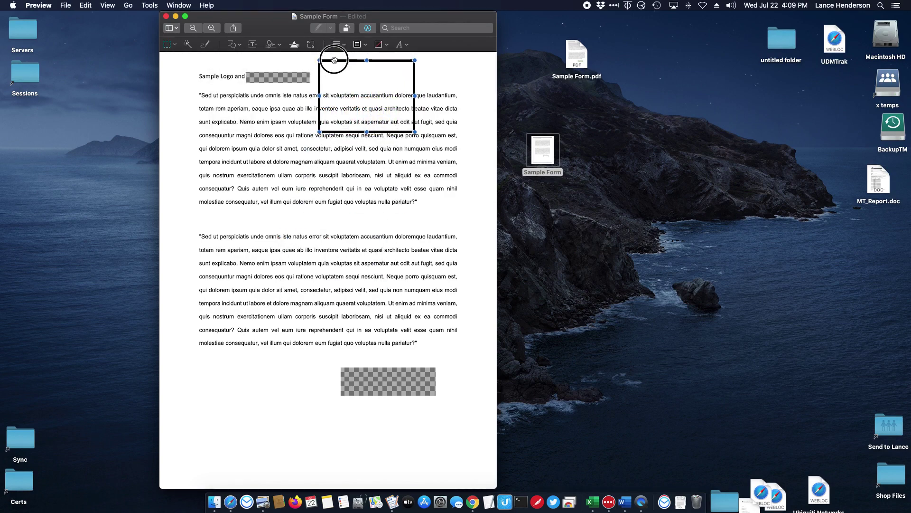
pyautogui.click(358, 45)
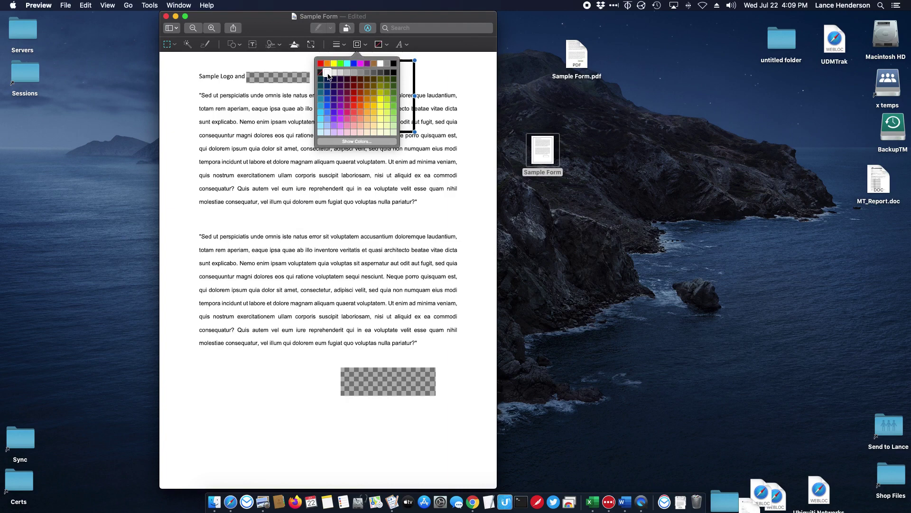
pyautogui.click(393, 73)
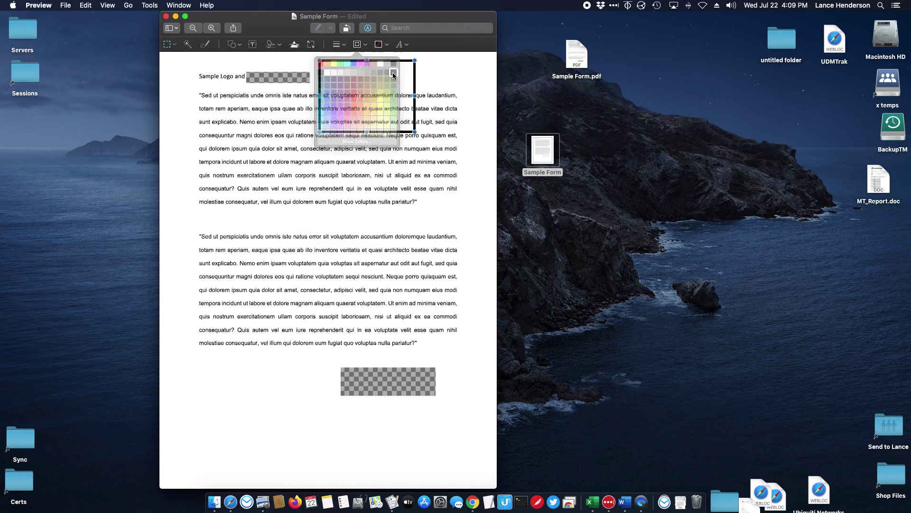
pyautogui.click(379, 45)
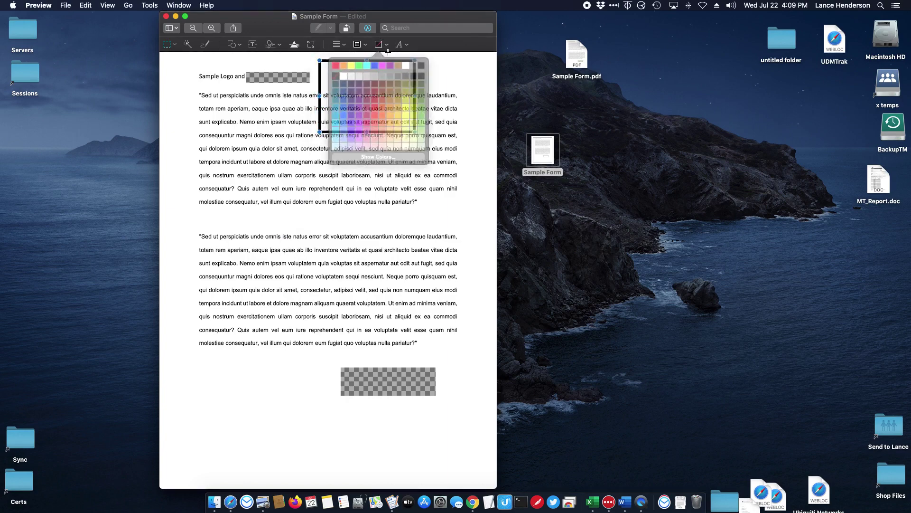
pyautogui.click(414, 73)
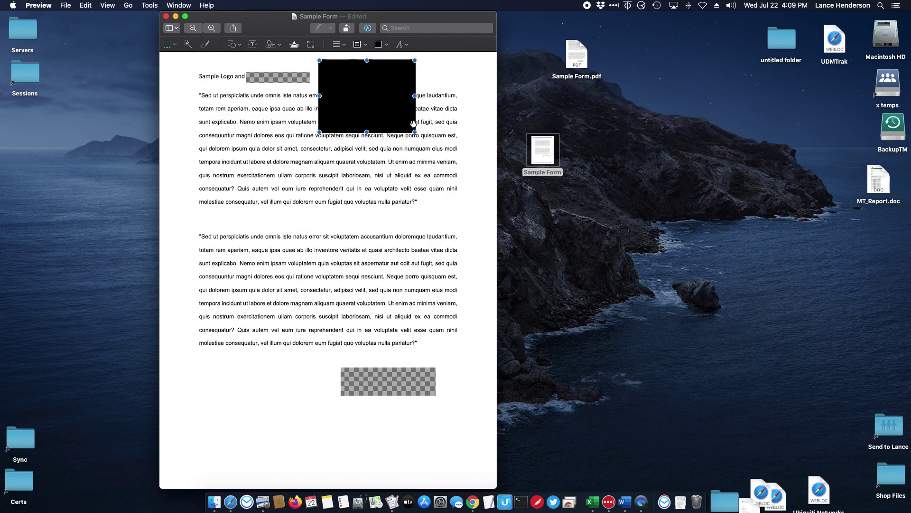
# Resize the black box to cover the erased company name patch
pyautogui.moveTo(415, 132); pyautogui.dragTo(288, 71)
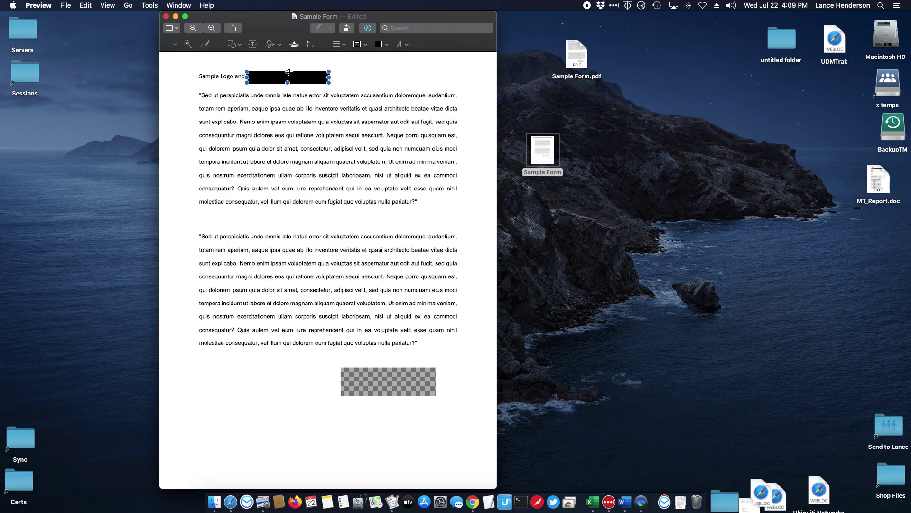
pyautogui.click(341, 81)
pyautogui.click(304, 76)
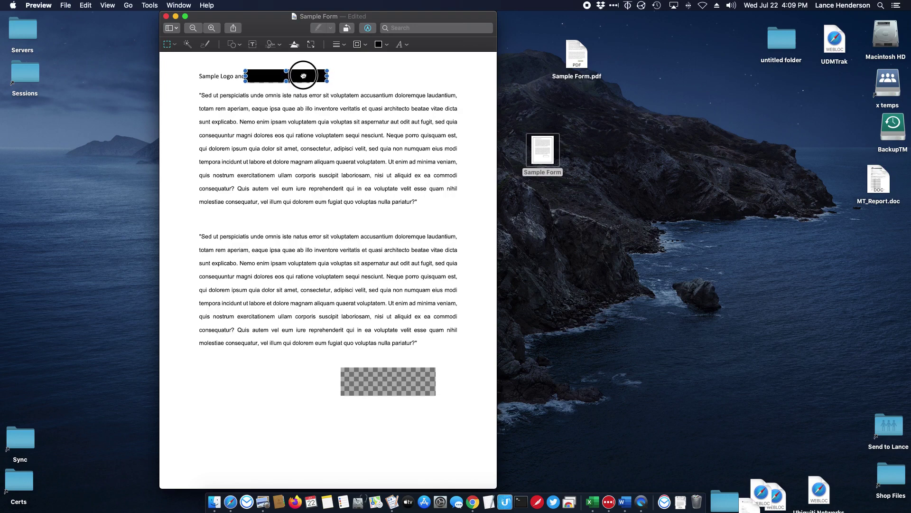
pyautogui.click(350, 79)
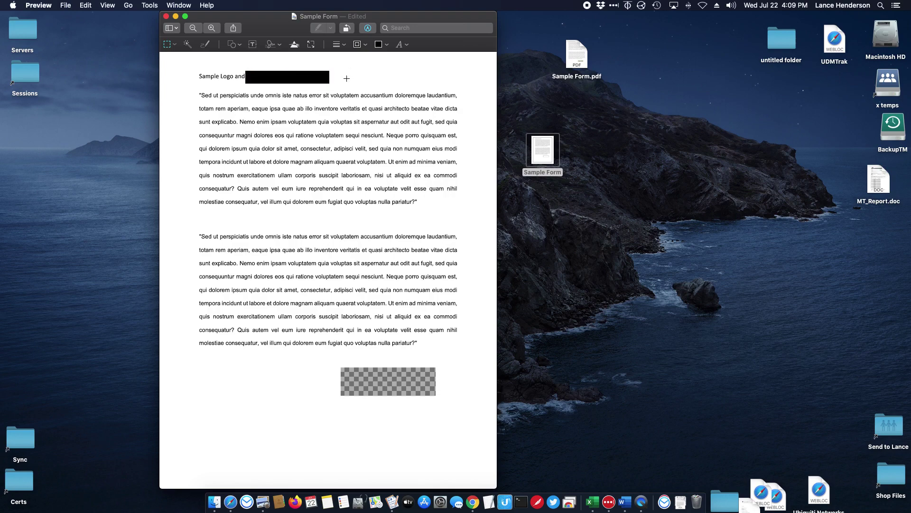
pyautogui.click(65, 5)
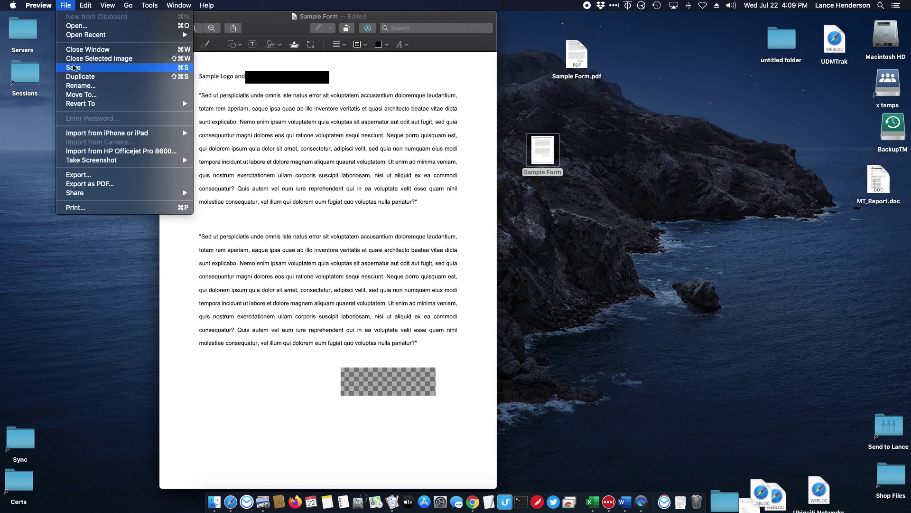
# Save the redacted image and print it to PDF as 'Sample Form2' on the Desktop
pyautogui.click(74, 67)
pyautogui.click(65, 5)
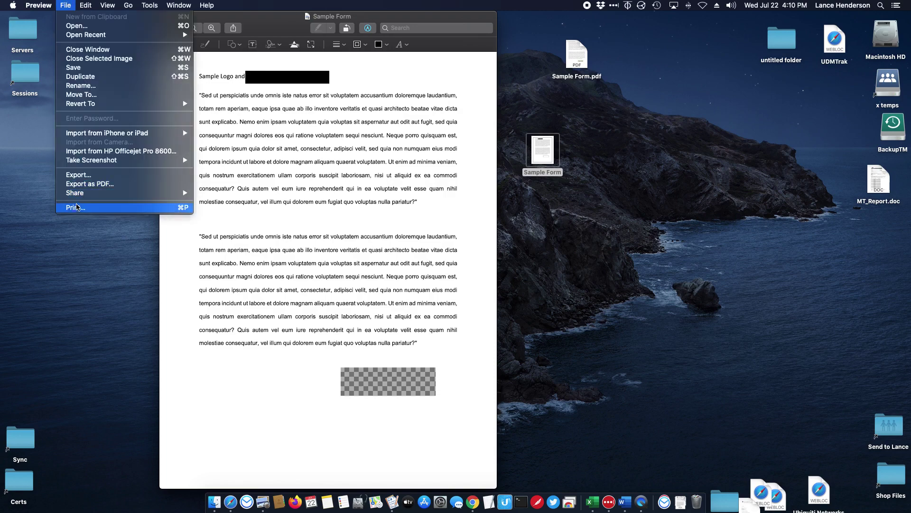
pyautogui.click(77, 207)
pyautogui.click(198, 274)
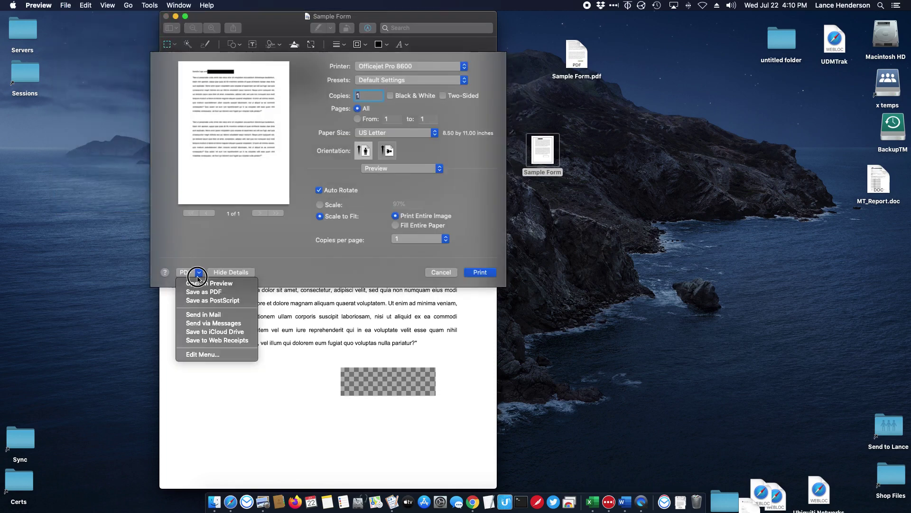
pyautogui.click(209, 291)
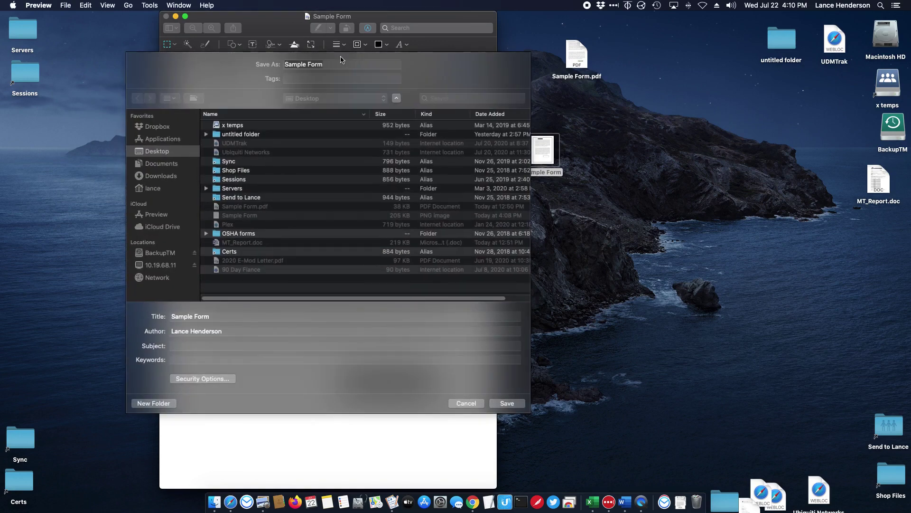
pyautogui.click(348, 66)
pyautogui.write('2')
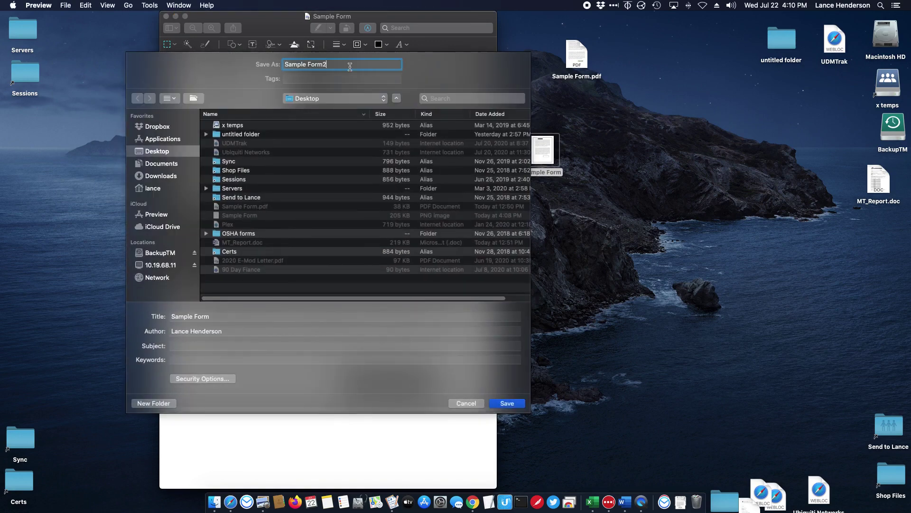
pyautogui.click(513, 404)
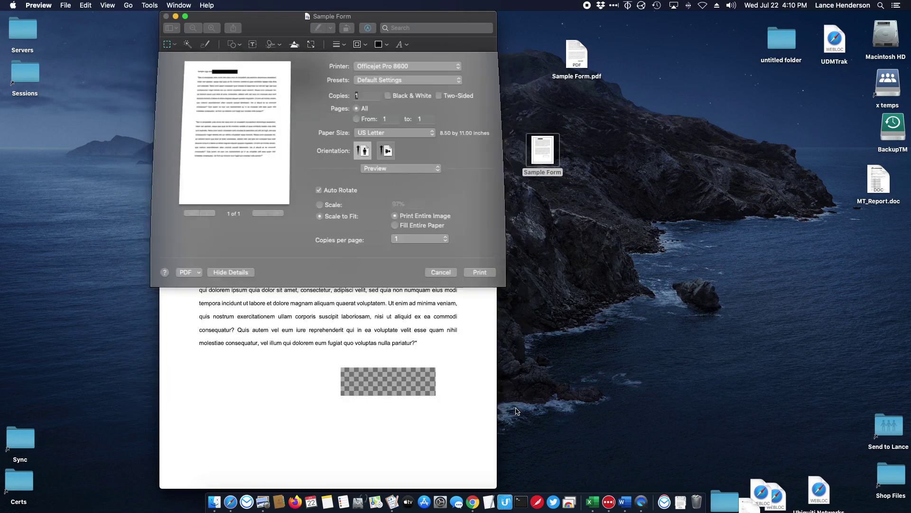
# Close Sample Form, open Sample Form2 to check the blacked-out name, then close it
pyautogui.click(166, 16)
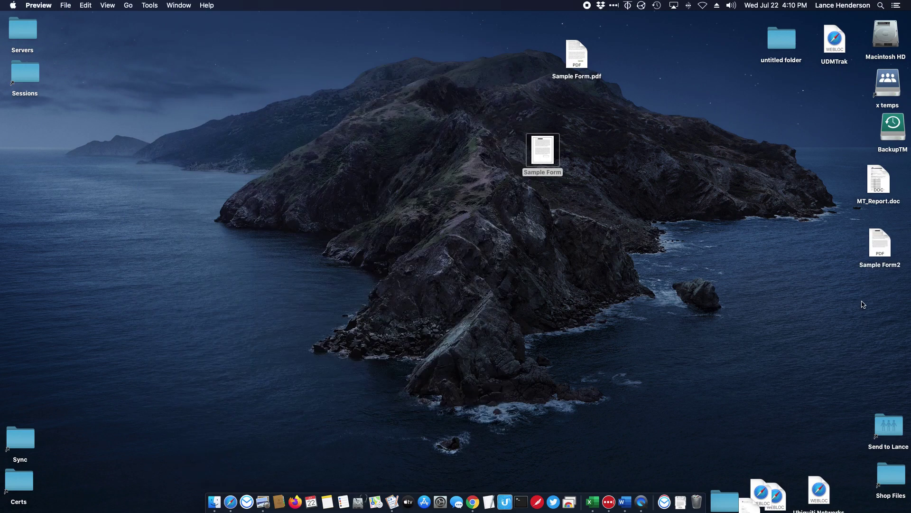
pyautogui.moveTo(885, 247); pyautogui.dragTo(555, 245)
pyautogui.doubleClick(556, 245)
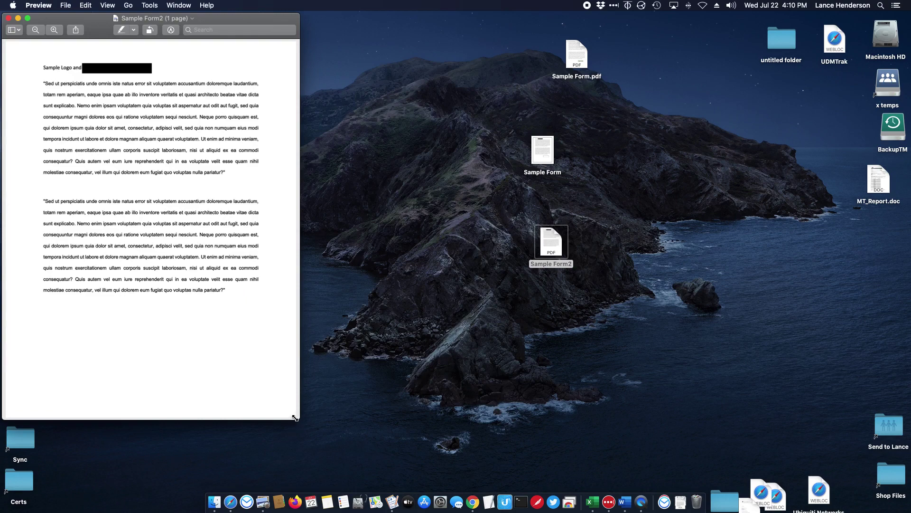
pyautogui.moveTo(224, 19); pyautogui.dragTo(414, 52)
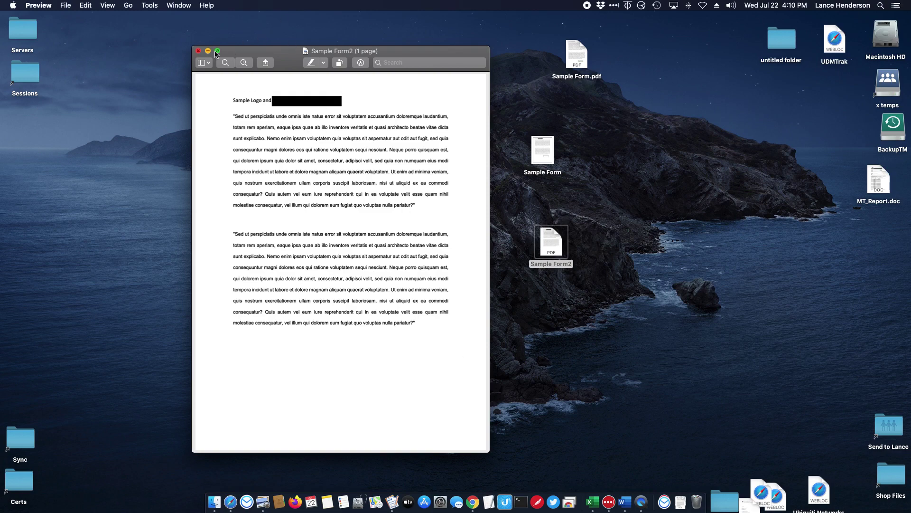
pyautogui.click(198, 50)
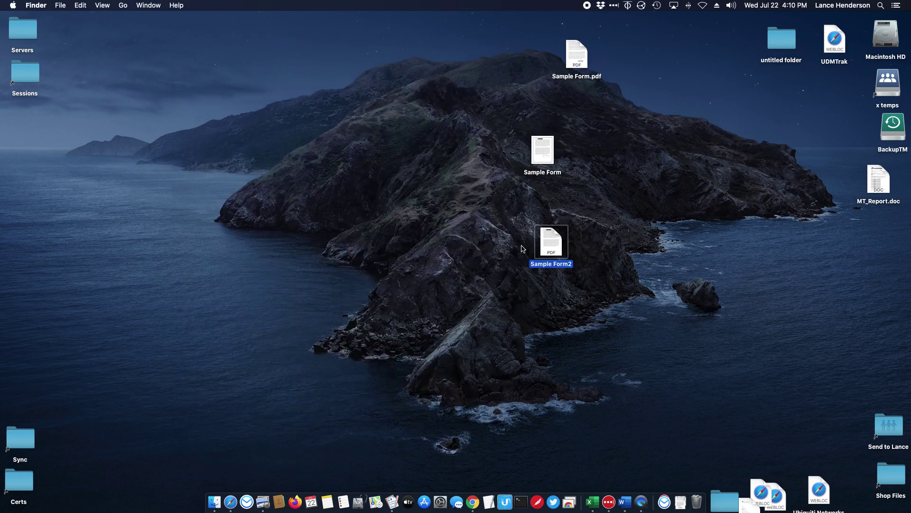
pyautogui.moveTo(529, 245); pyautogui.dragTo(498, 266)
# Open Sample Form2 in PDFpenPro skipping text recognition, pick the Select tool, then close it
pyautogui.click(549, 244)
pyautogui.moveTo(366, 507); pyautogui.dragTo(393, 501)
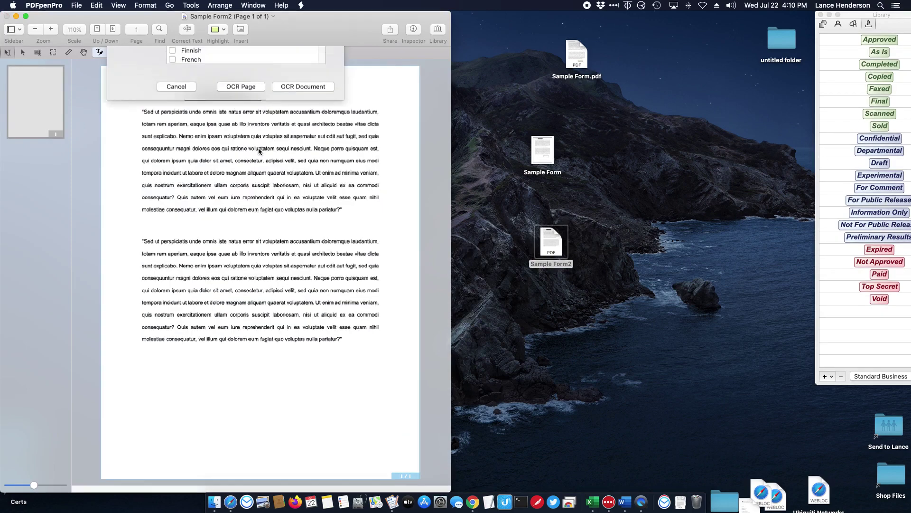
pyautogui.click(176, 183)
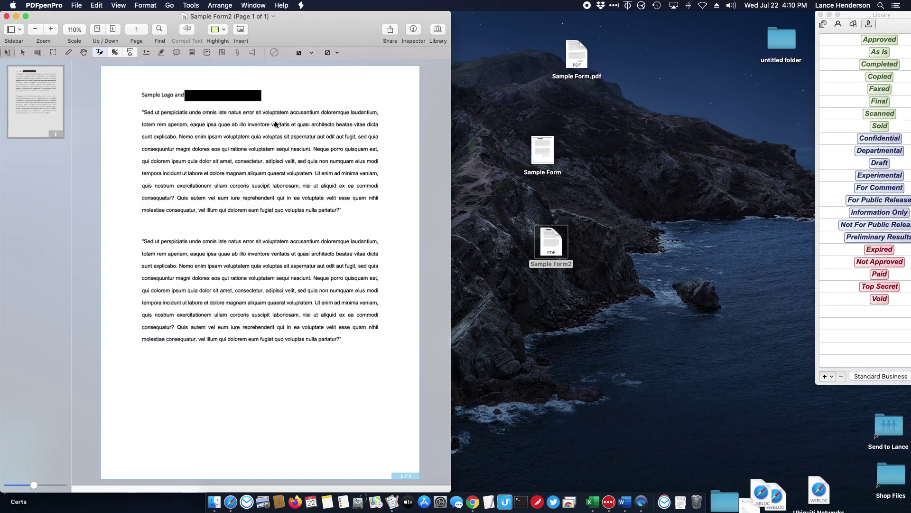
pyautogui.moveTo(297, 30); pyautogui.dragTo(448, 29)
pyautogui.click(402, 94)
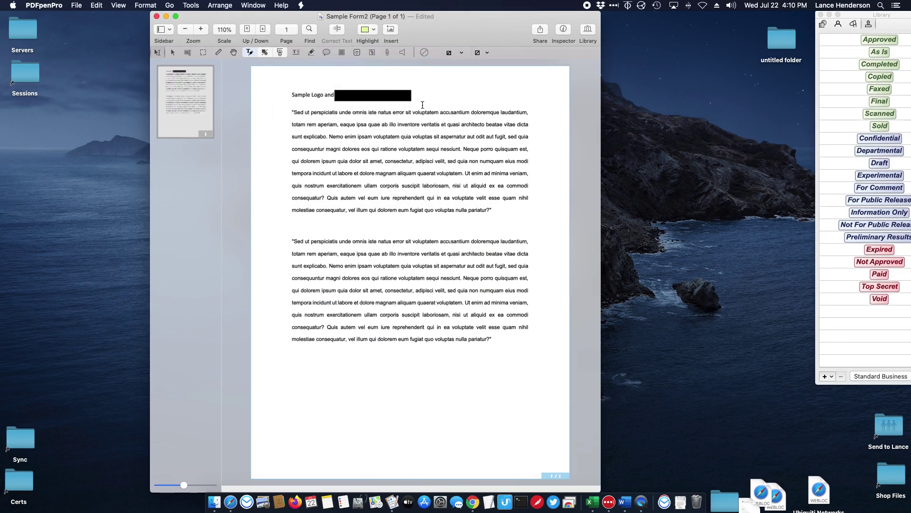
pyautogui.click(175, 52)
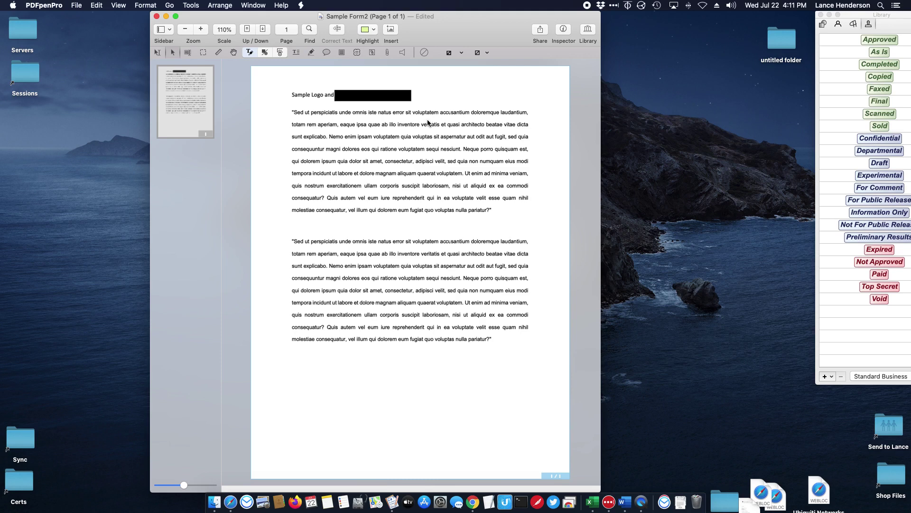
pyautogui.click(156, 16)
# Reopen Sample Form2 in Preview and move its window to the screen centre
pyautogui.click(538, 232)
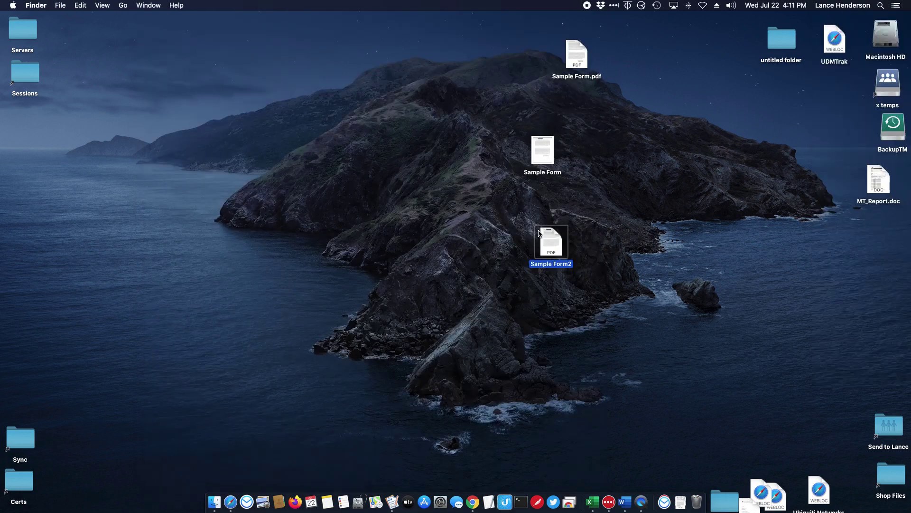
pyautogui.doubleClick(539, 233)
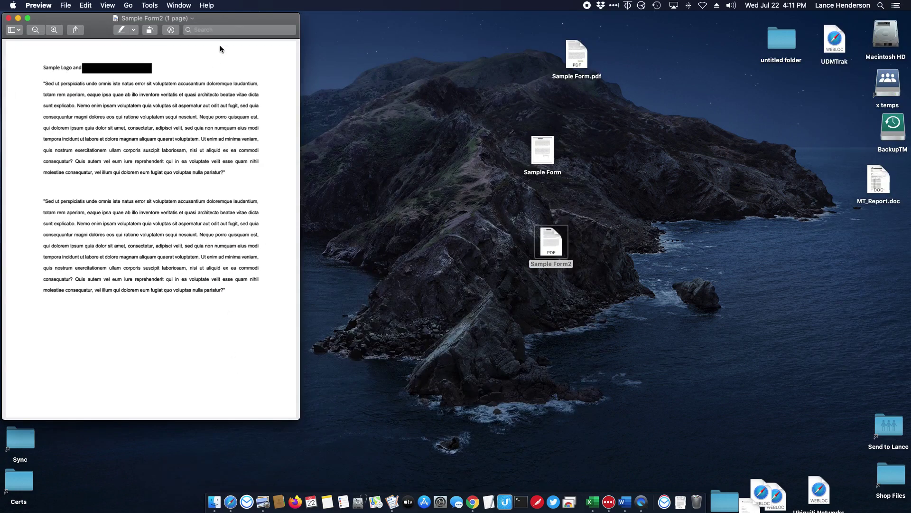
pyautogui.moveTo(233, 19); pyautogui.dragTo(420, 27)
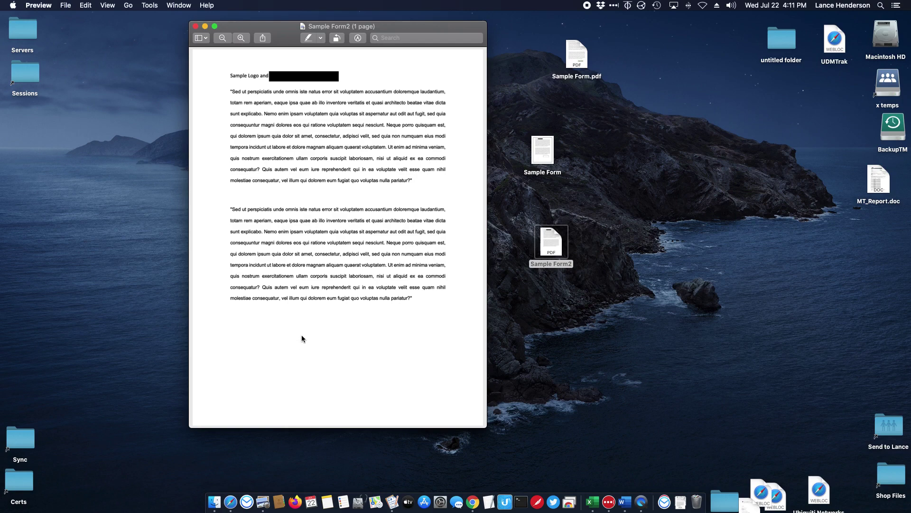
# Close the Sample Form2 window and move the Sample Form2 file to the Trash
pyautogui.click(195, 26)
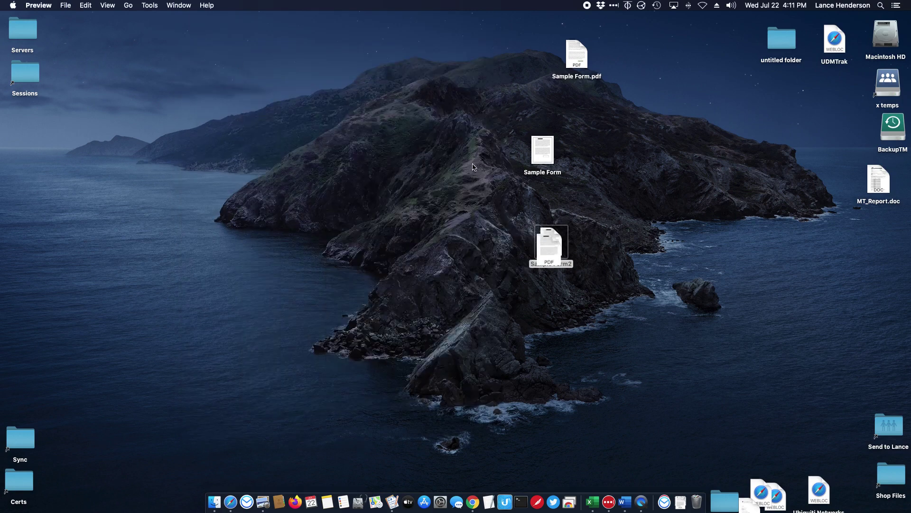
pyautogui.rightClick(554, 241)
pyautogui.click(591, 254)
# Open the original Sample Form and erase its second paragraph using Markup selection
pyautogui.doubleClick(541, 149)
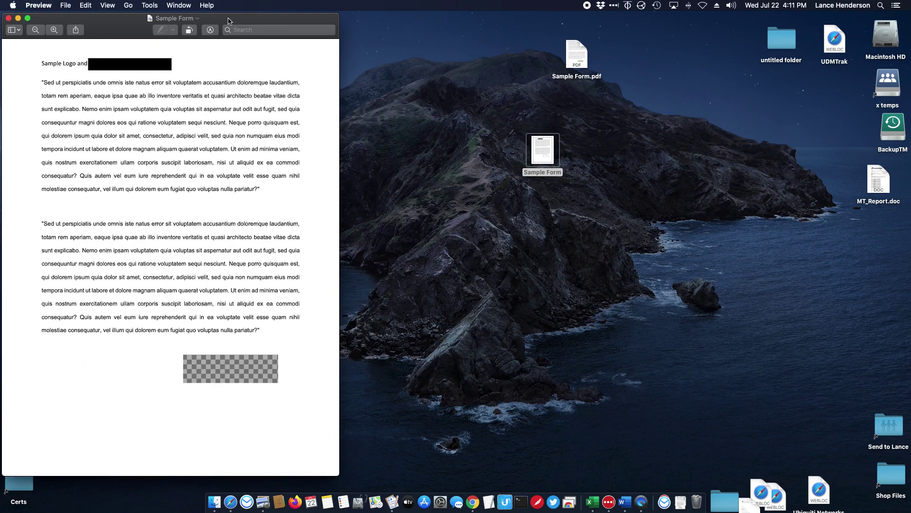
pyautogui.moveTo(227, 16); pyautogui.dragTo(372, 16)
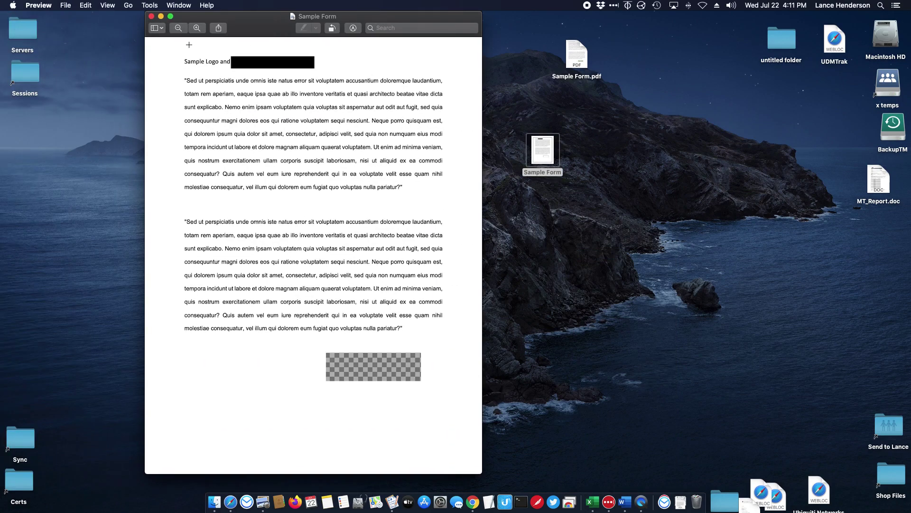
pyautogui.click(353, 28)
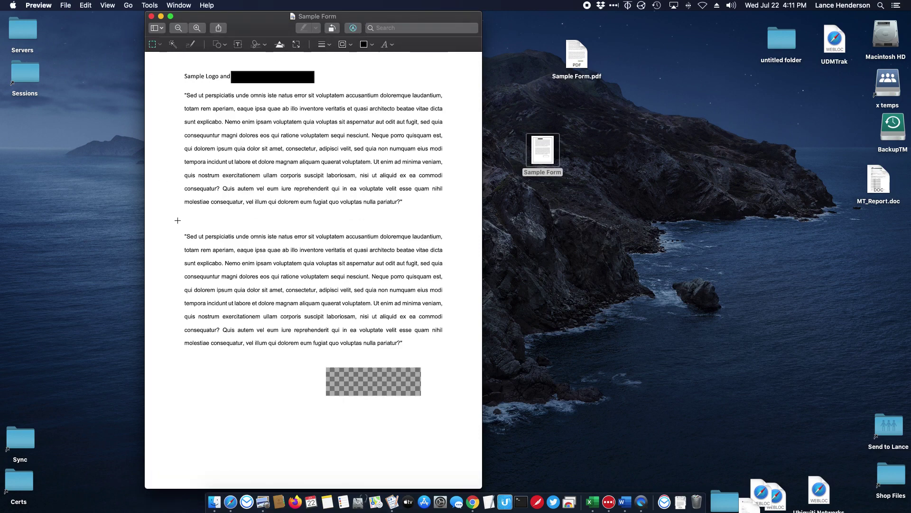
pyautogui.moveTo(178, 225); pyautogui.dragTo(447, 351)
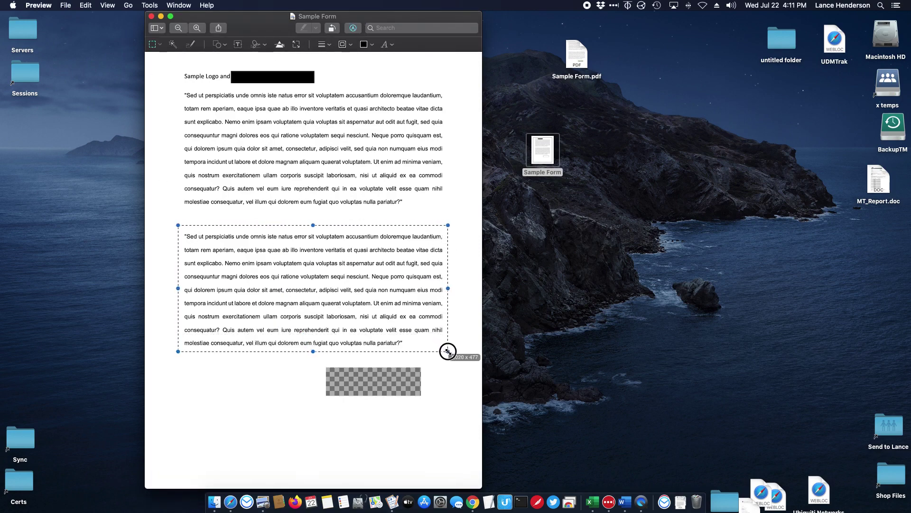
pyautogui.press('Delete')
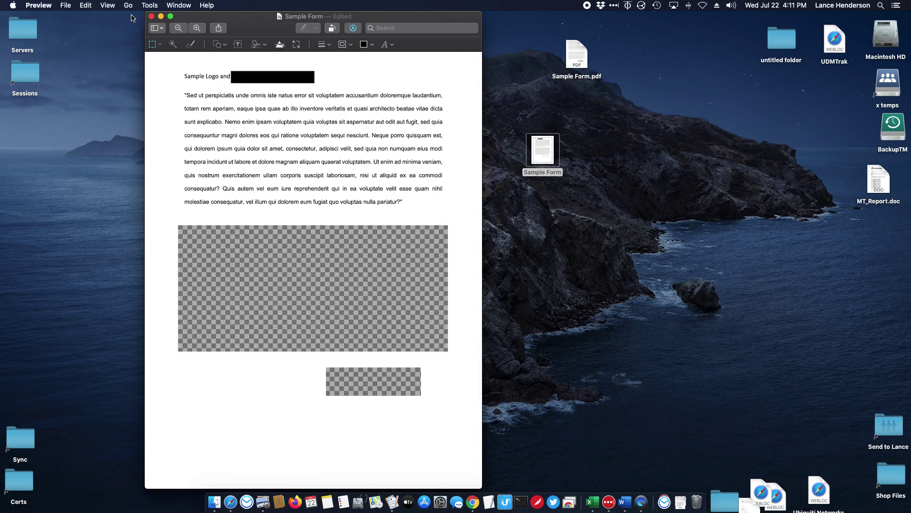
# Open the Print dialog from the File menu, then cancel it
pyautogui.click(65, 6)
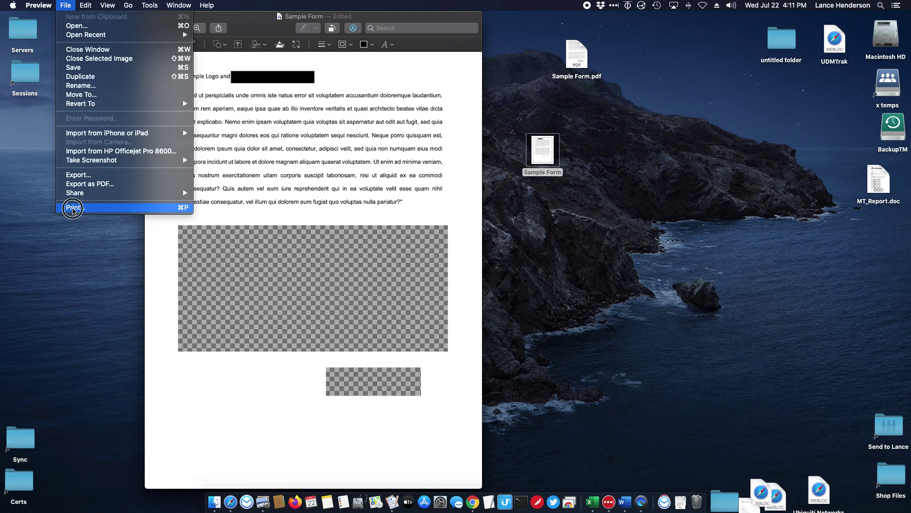
pyautogui.click(72, 208)
pyautogui.click(427, 259)
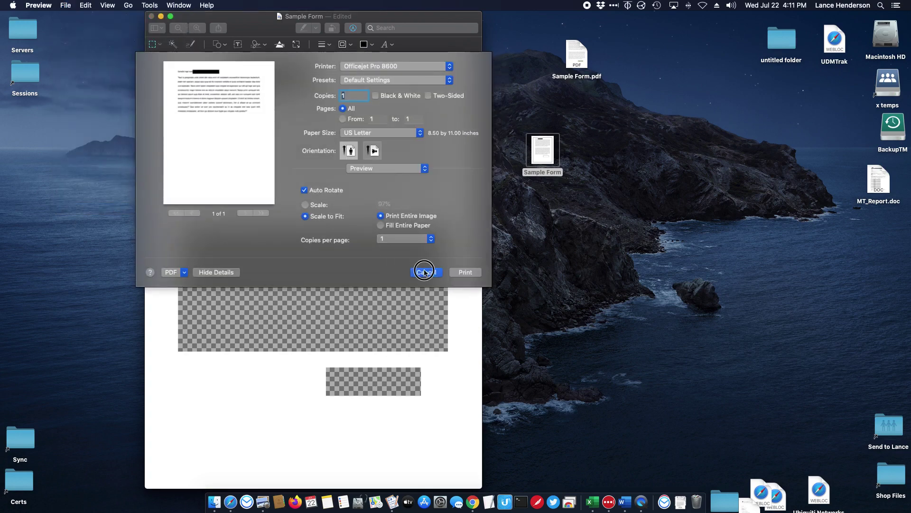
# Select the Sample Logo heading line with its black bar and delete it
pyautogui.moveTo(229, 70); pyautogui.dragTo(240, 82)
pyautogui.moveTo(182, 65); pyautogui.dragTo(325, 86)
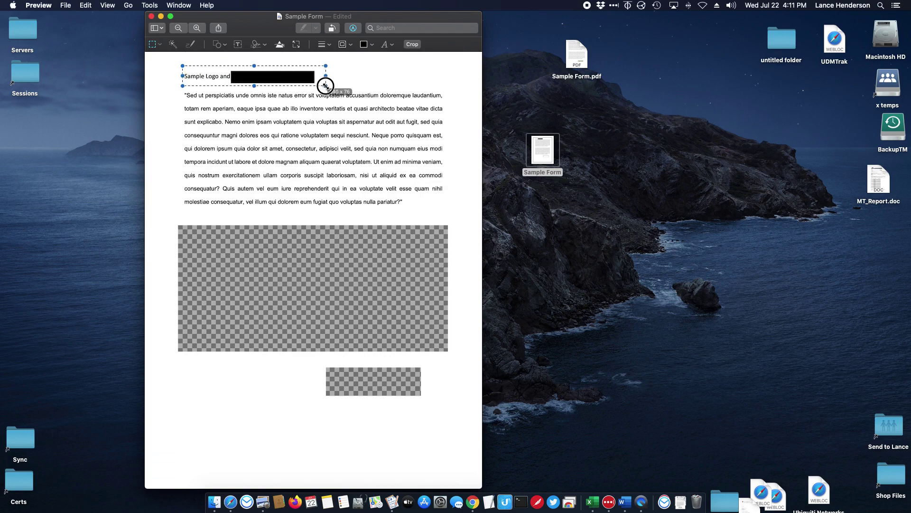
pyautogui.press('Delete')
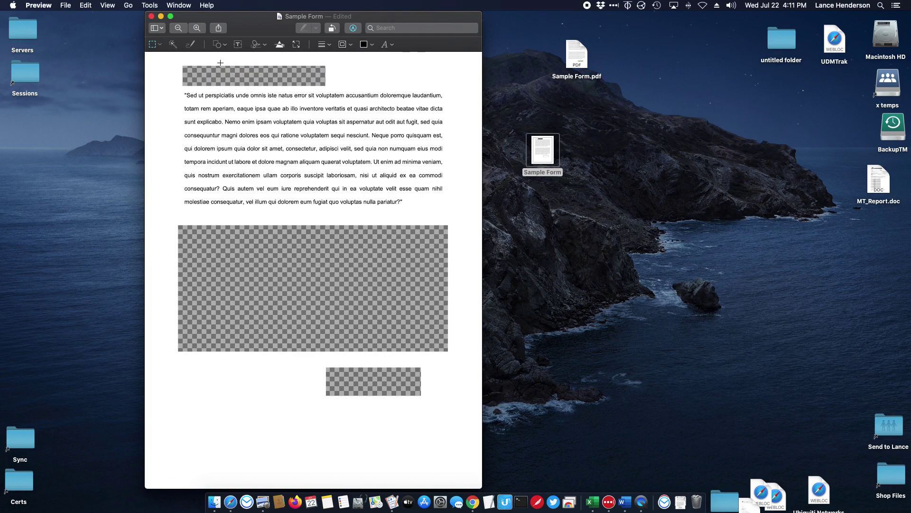
# Print the edited form to a PDF named Sample Form3 on the desktop
pyautogui.click(66, 5)
pyautogui.click(71, 208)
pyautogui.click(186, 273)
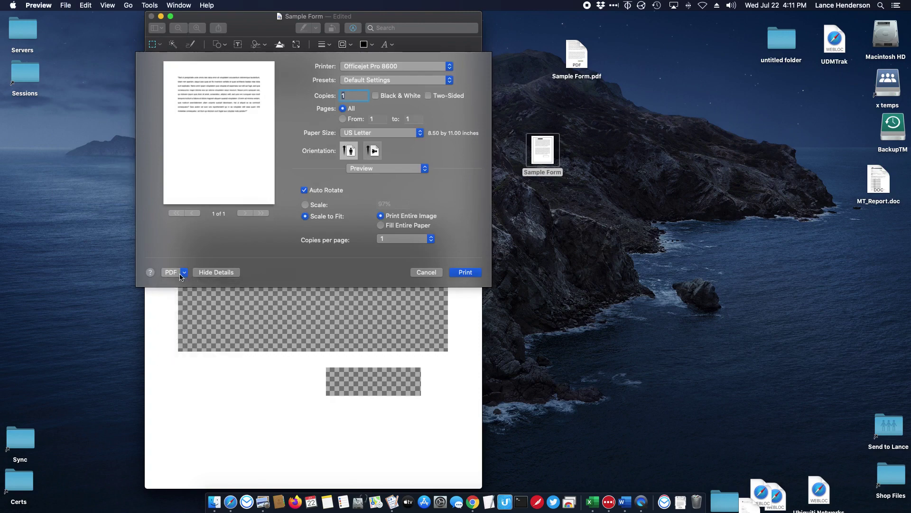
pyautogui.click(196, 292)
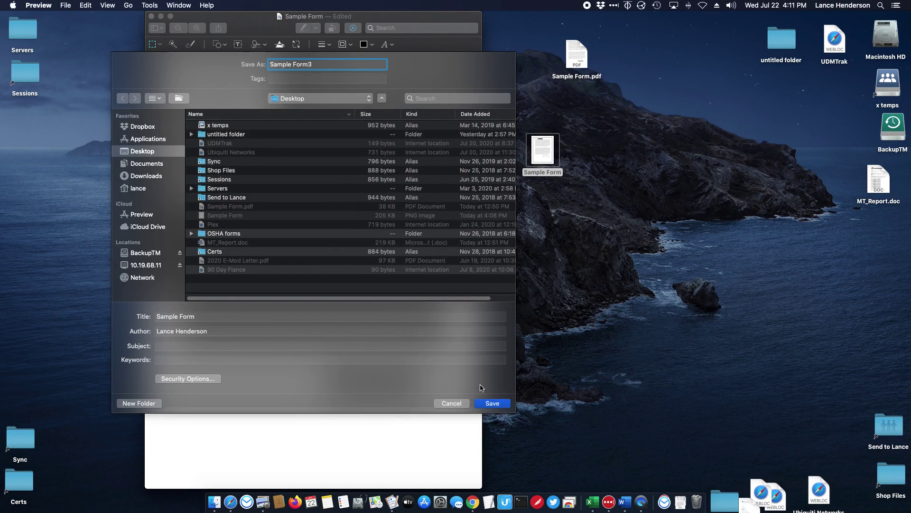
pyautogui.click(491, 403)
# Close Sample Form, then open Sample Form3 to verify it before closing it
pyautogui.click(152, 16)
pyautogui.click(886, 245)
pyautogui.doubleClick(886, 246)
pyautogui.moveTo(204, 14); pyautogui.dragTo(437, 47)
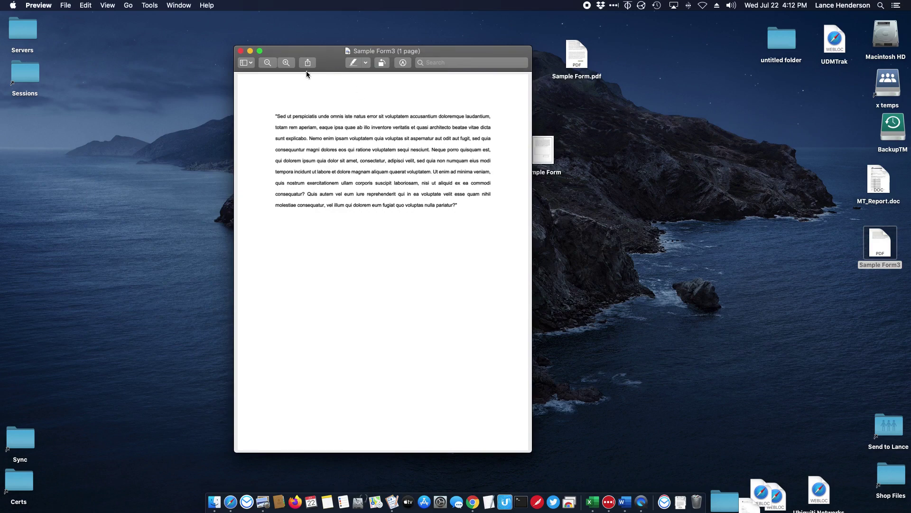
pyautogui.click(241, 52)
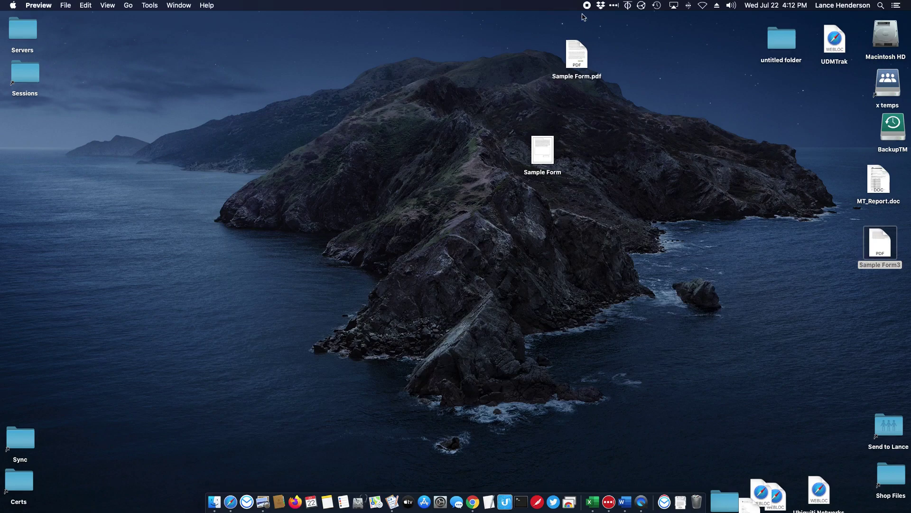